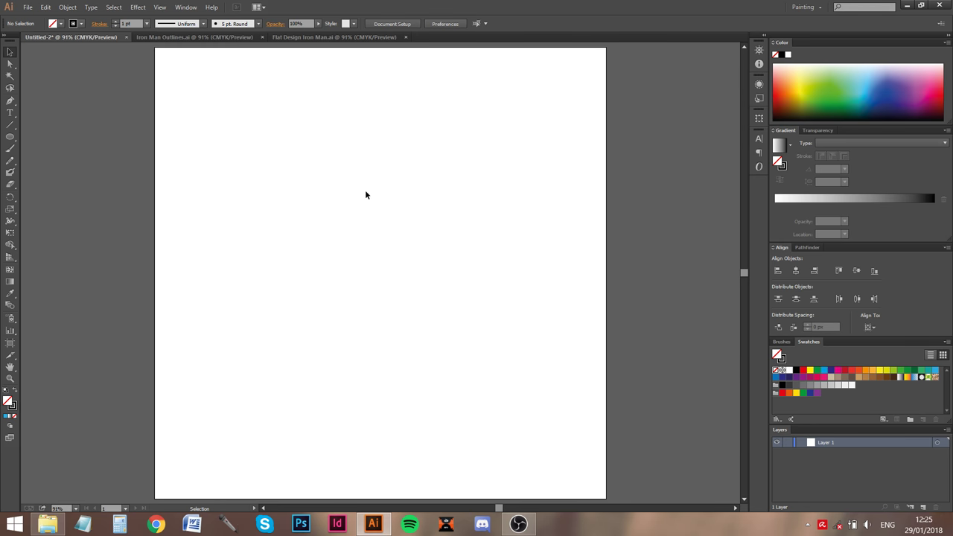
Step: Look at the finished Flat Design Iron Man artwork, then return to the blank Untitled-2 document
left_click(338, 37)
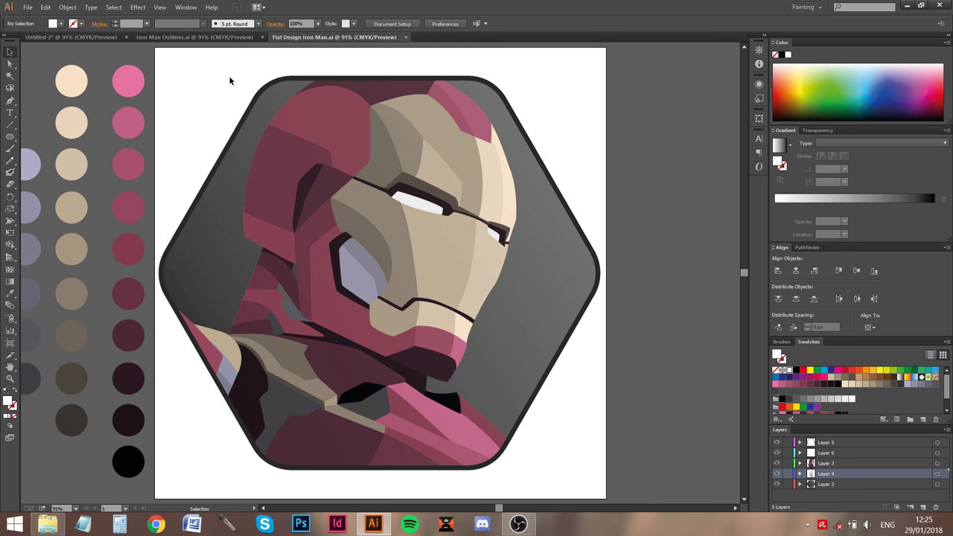
left_click(79, 37)
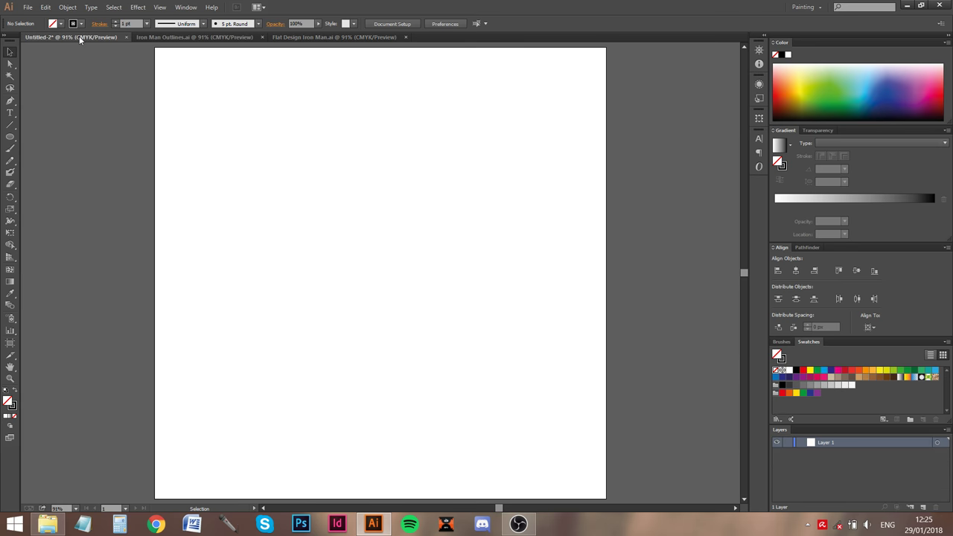
left_click(10, 247)
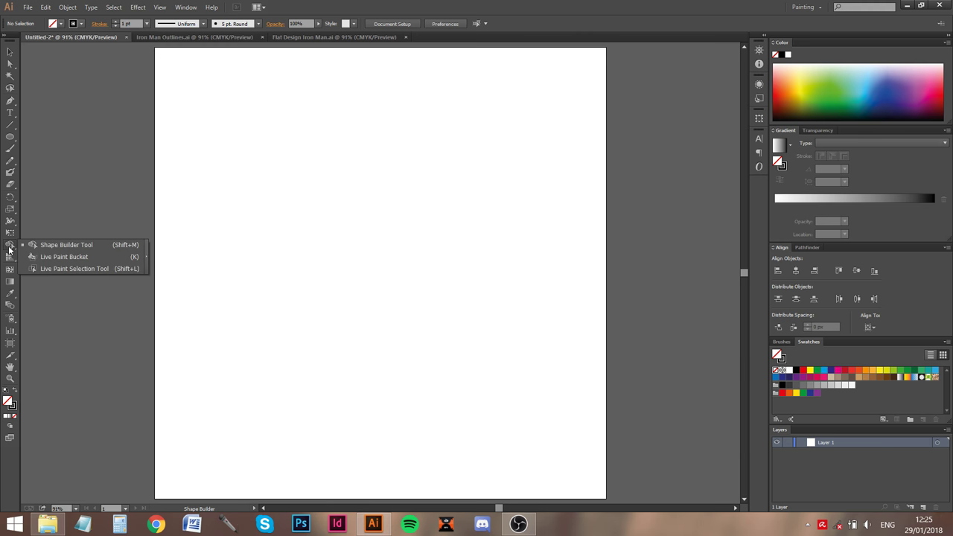
left_click(78, 257)
left_click(10, 137)
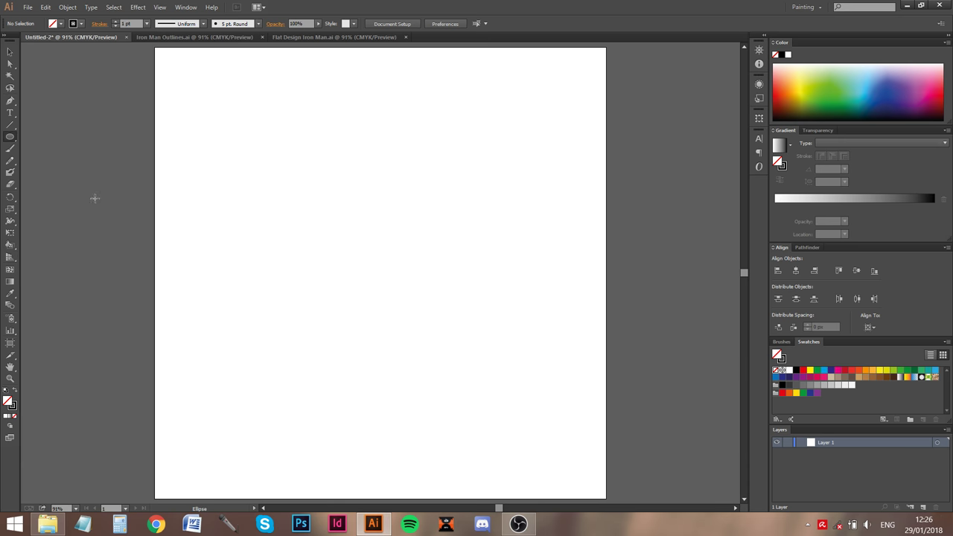
Step: Draw a circle, Alt-drag two overlapping copies into a triangle, and select all three
left_click_drag(218, 152, 353, 294)
key("v")
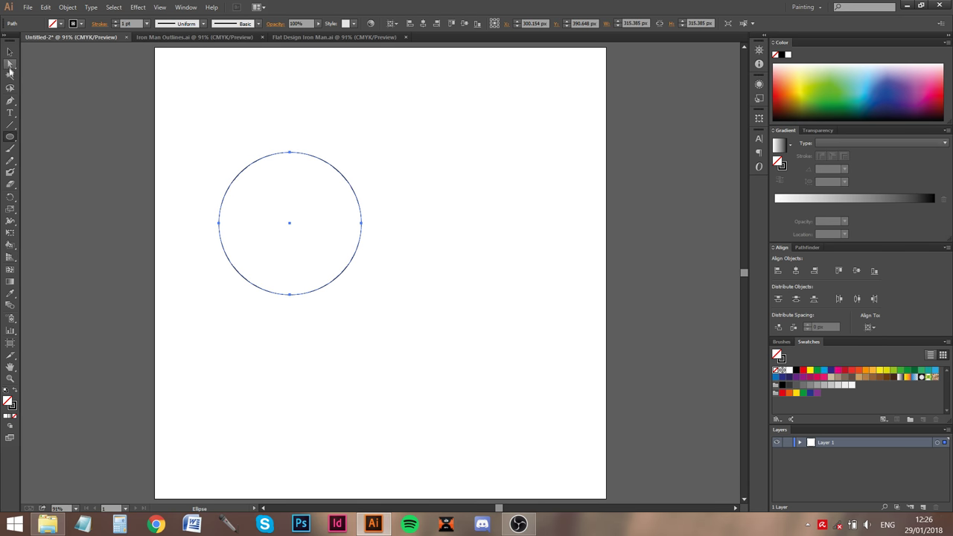
left_click_drag(352, 261, 379, 374)
left_click(496, 294)
left_click(480, 370)
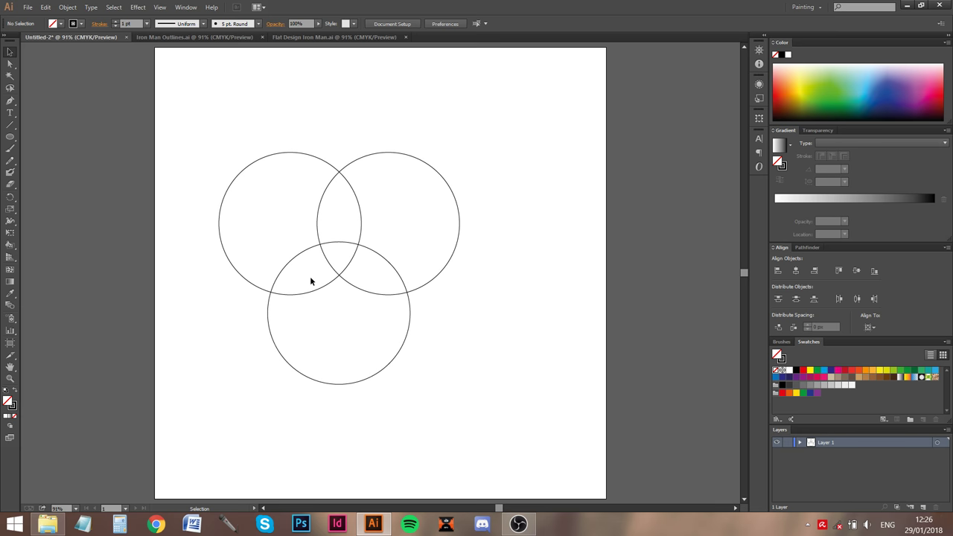
left_click_drag(515, 409, 190, 113)
key("k")
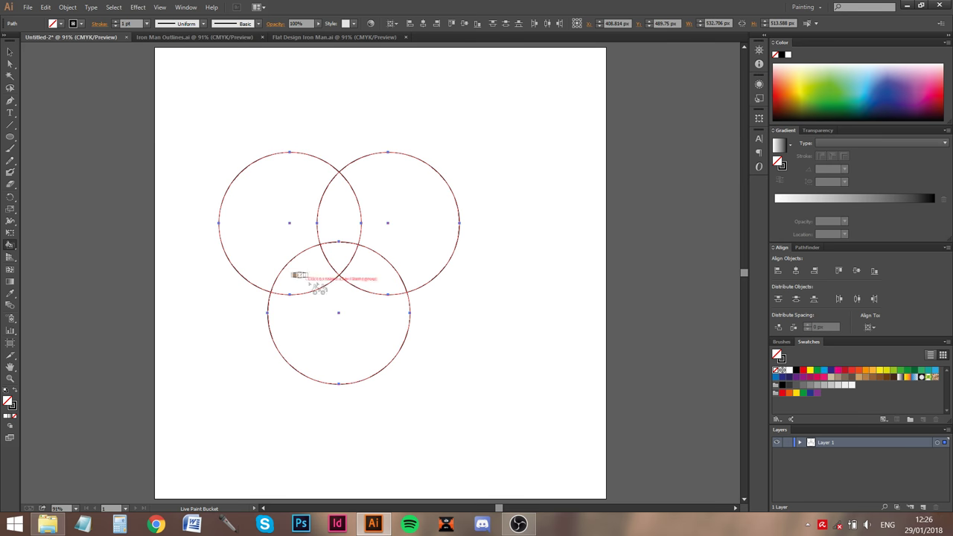
Step: Make the circles a Live Paint group and fill the overlaps red, green, blue, with a black centre
left_click(357, 199)
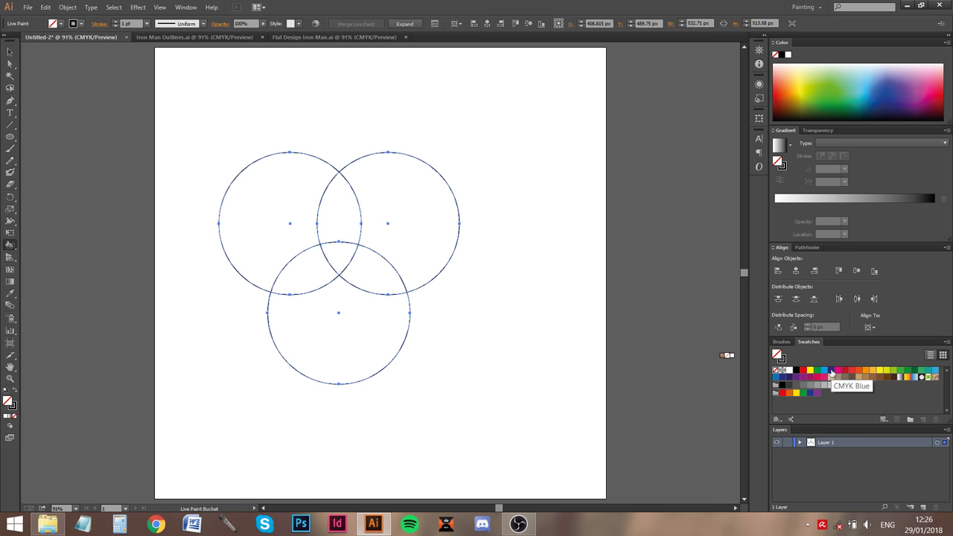
left_click(804, 370)
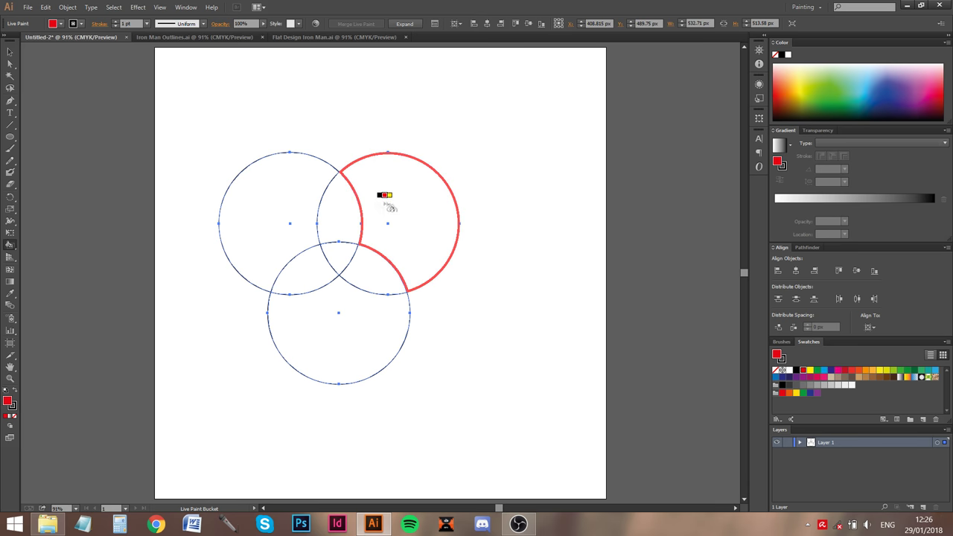
left_click(339, 205)
left_click(817, 372)
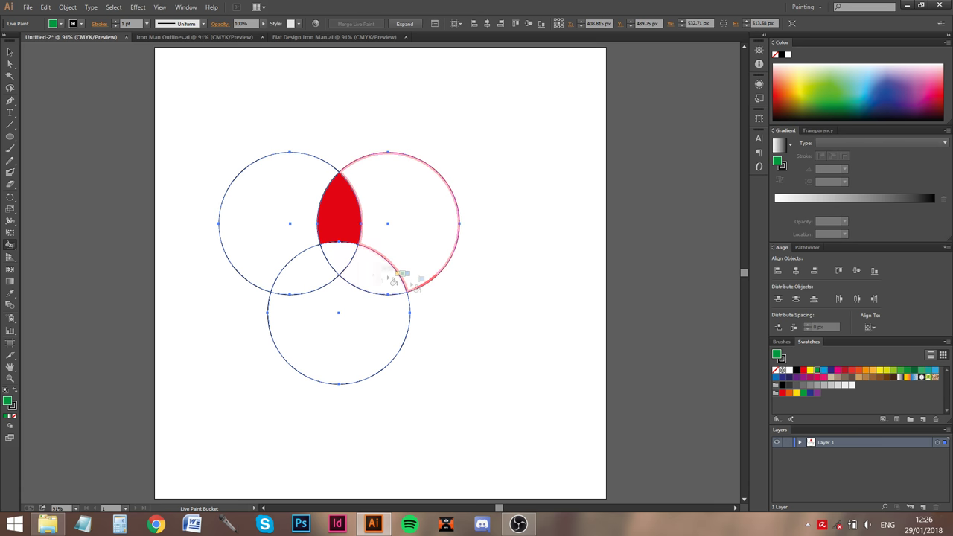
left_click(384, 270)
left_click(824, 370)
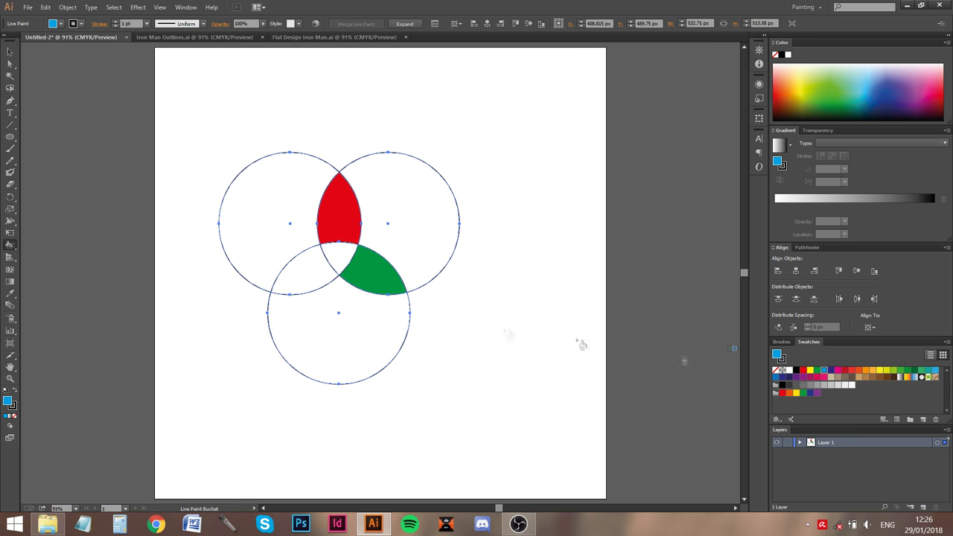
left_click(320, 276)
left_click(796, 370)
left_click(338, 255)
Step: Set the Live Paint group's stroke to None to remove the circle outlines
left_click(9, 52)
left_click(533, 347)
left_click(283, 223)
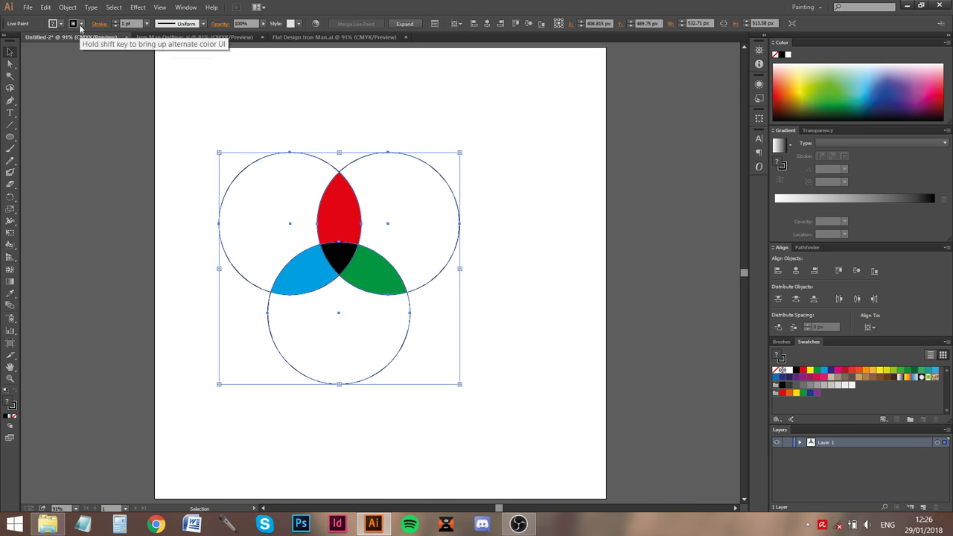
left_click(80, 26)
left_click(7, 42)
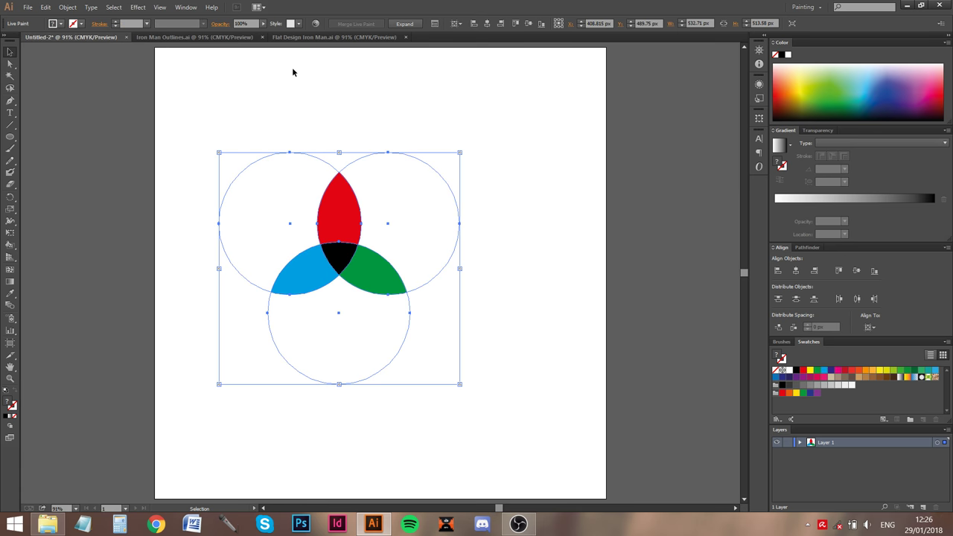
left_click(292, 72)
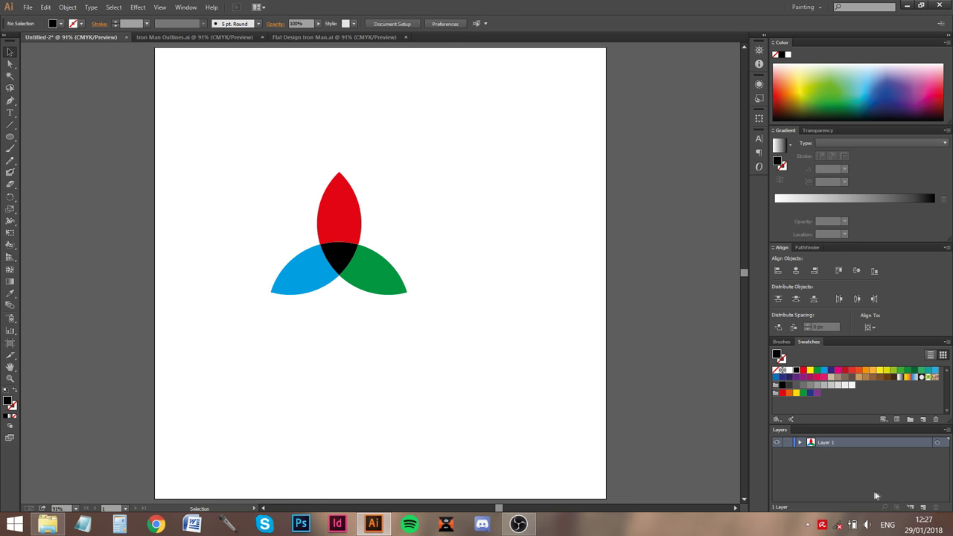
Step: Add Layer 2, lock Layer 1, and paintbrush three overlapping rough rectangles, then select them
left_click(923, 507)
left_click(786, 453)
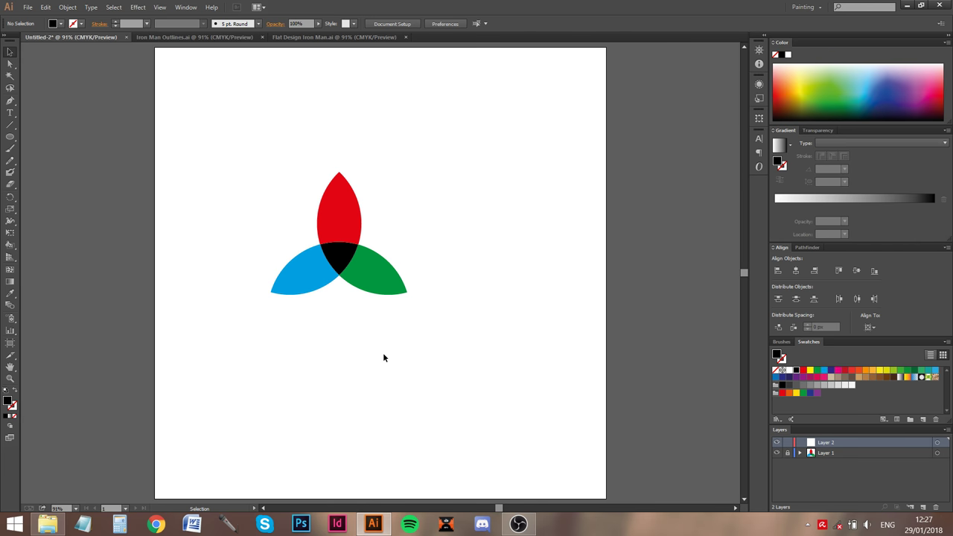
key("b")
mouse_move(390, 137)
left_mouse_down()
mouse_move(391, 175)
mouse_move(489, 205)
mouse_move(512, 145)
mouse_move(391, 141)
left_mouse_up()
mouse_move(461, 189)
left_mouse_down()
mouse_move(462, 233)
mouse_move(561, 233)
mouse_move(516, 199)
mouse_move(462, 191)
left_mouse_up()
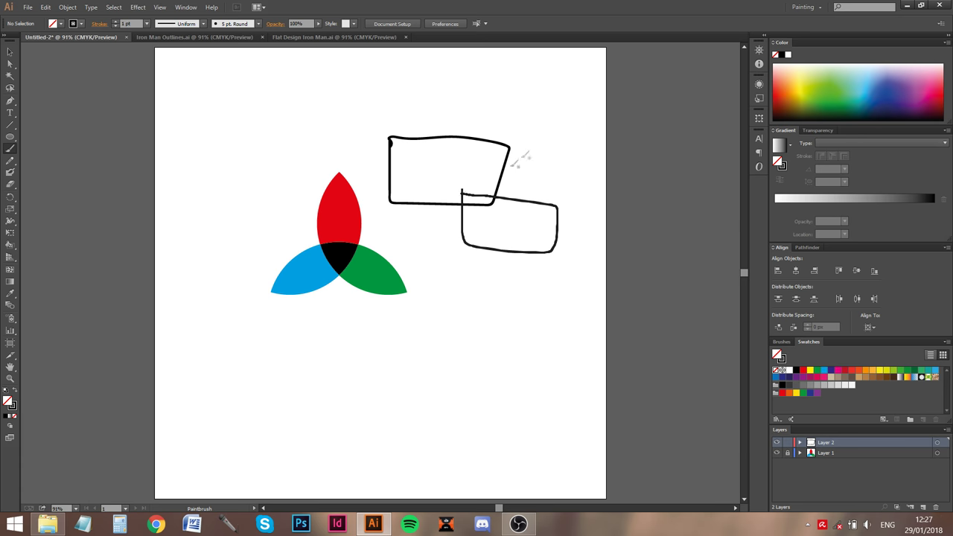
mouse_move(484, 146)
left_mouse_down()
mouse_move(492, 95)
mouse_move(558, 120)
mouse_move(537, 158)
mouse_move(482, 147)
left_mouse_up()
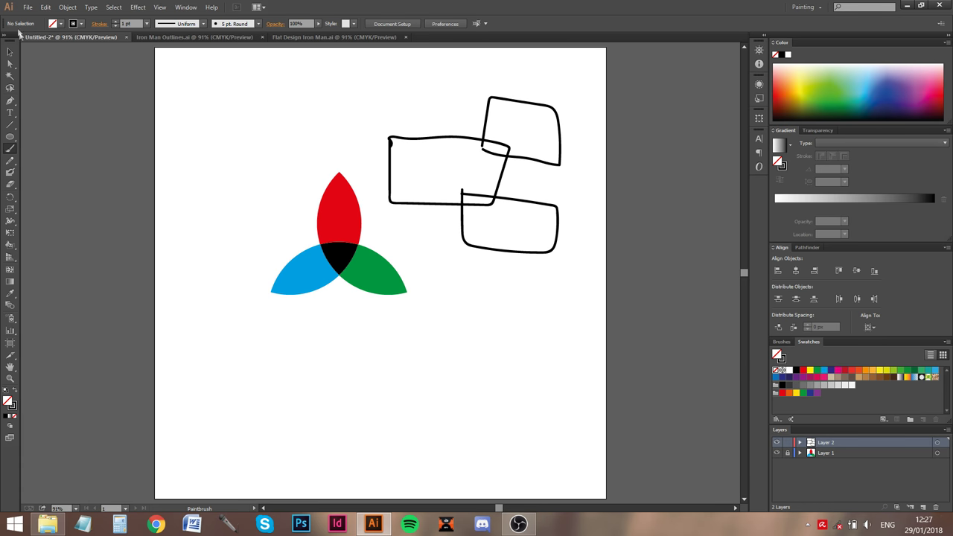
key("v")
left_click_drag(621, 273, 364, 87)
Step: Convert the three freehand boxes into a Live Paint group, accepting the conversion warning
key("k")
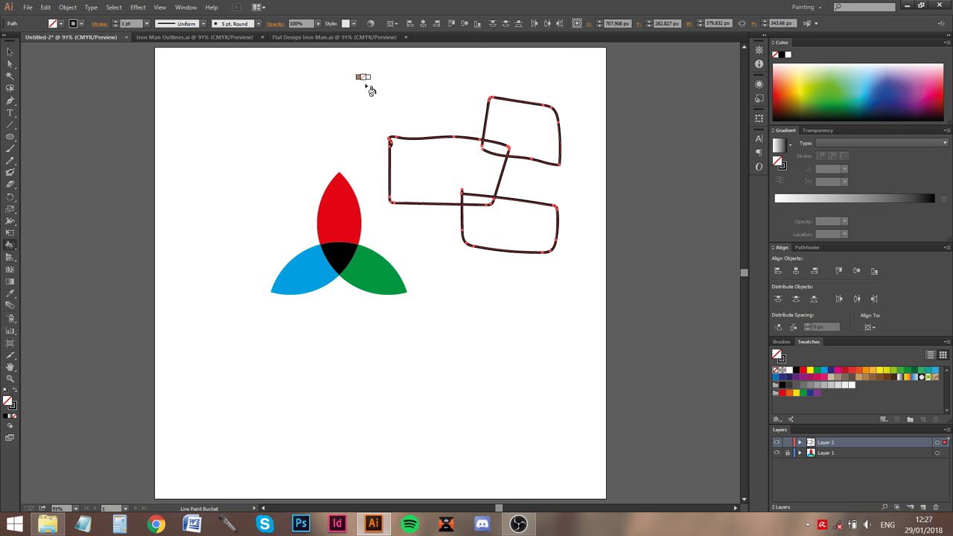
left_click(450, 168)
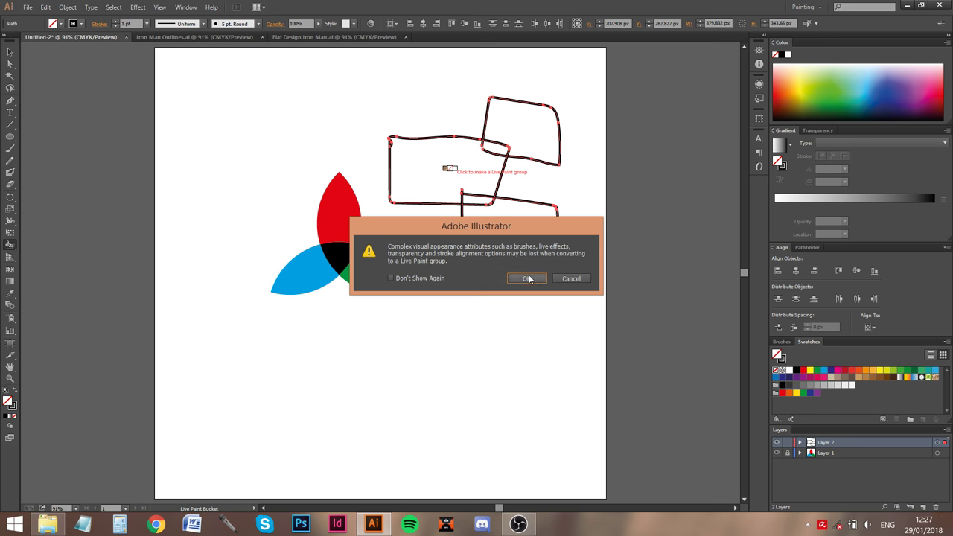
left_click(527, 277)
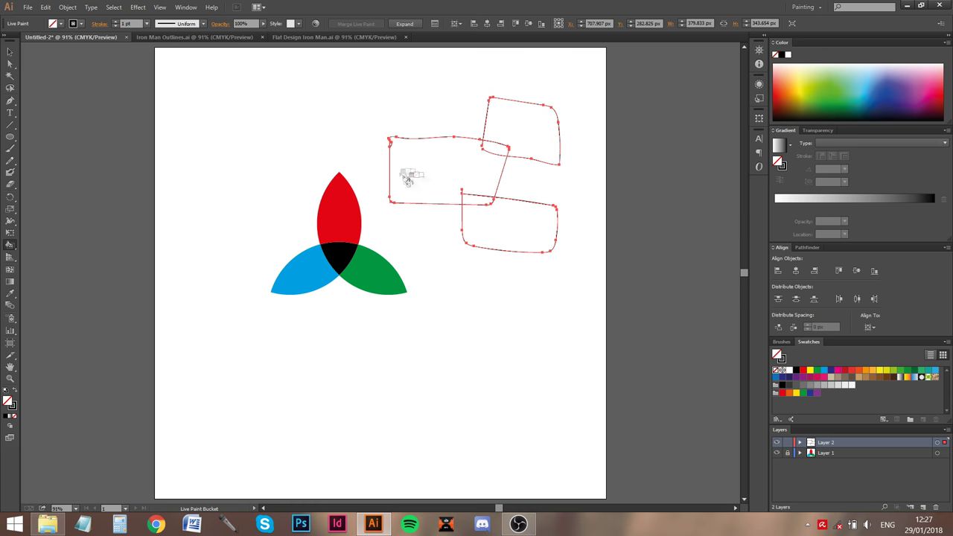
scroll(390, 137, "up", 8)
scroll(442, 189, "down", 6)
scroll(130, 216, "up", 3)
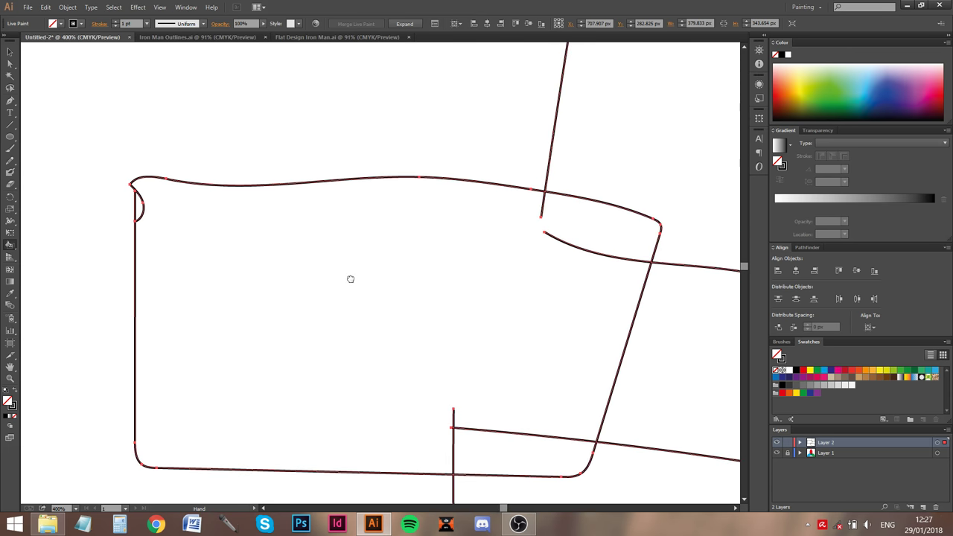
Step: In Live Paint Gap Options, enable Gap Detection with paint stopping at Large Gaps
left_click(60, 7)
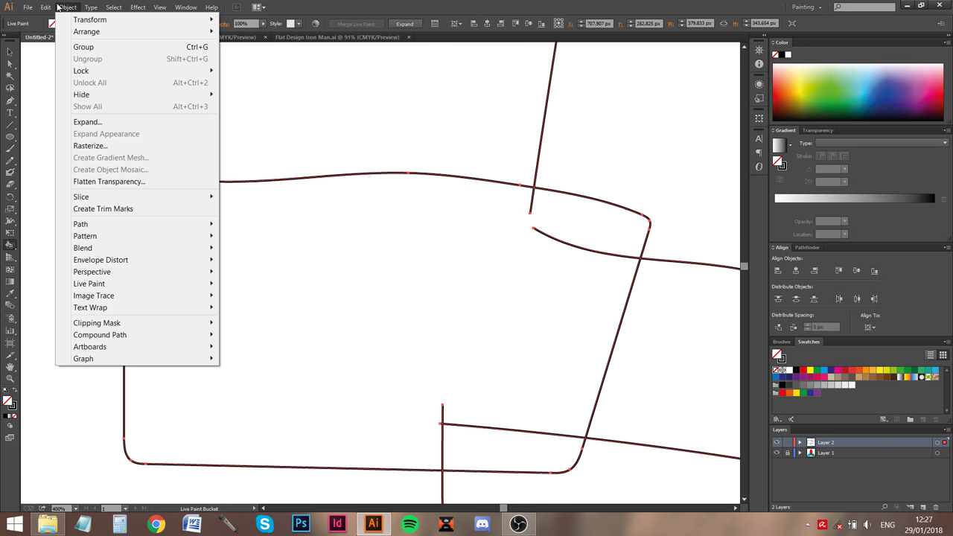
mouse_move(178, 285)
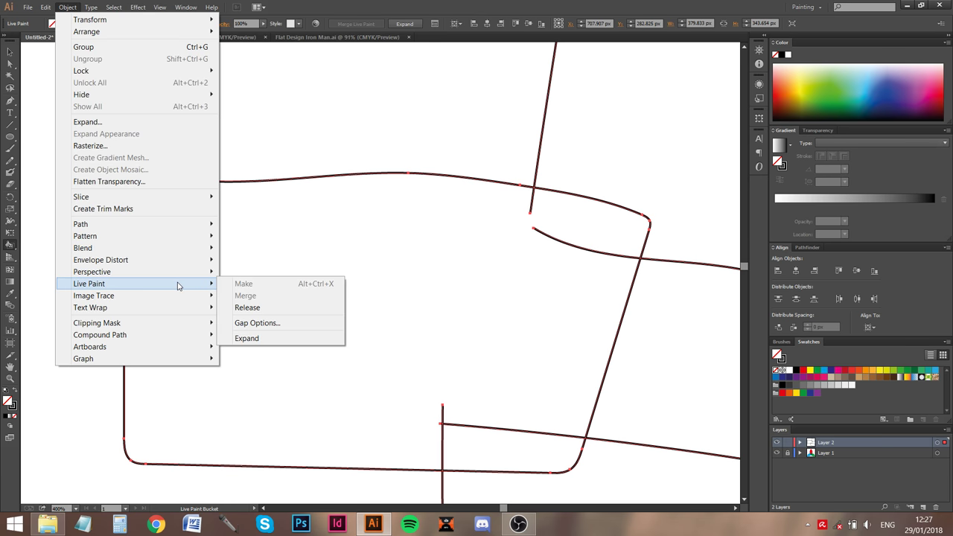
left_click(268, 323)
left_click_drag(623, 119, 354, 194)
left_click(257, 221)
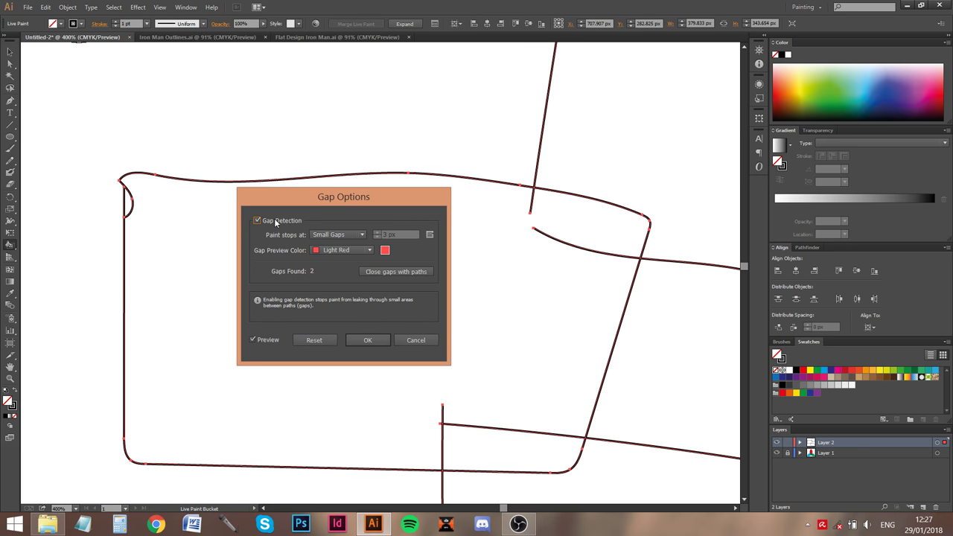
left_click(339, 234)
left_click(337, 267)
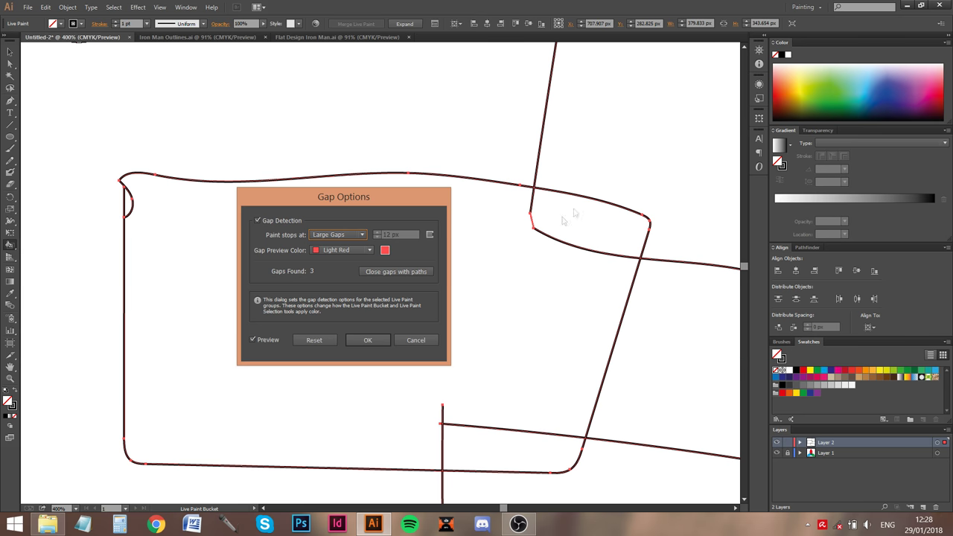
Step: Apply the gap settings and fill both box overlaps blue
left_click(365, 339)
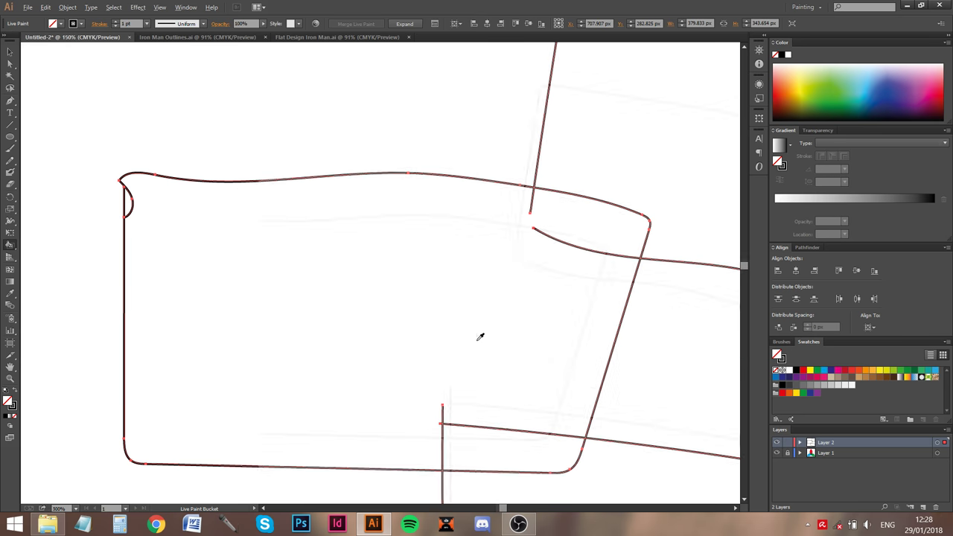
scroll(479, 334, "down", 4)
scroll(489, 334, "up", 3)
left_click(823, 370)
left_click(512, 251)
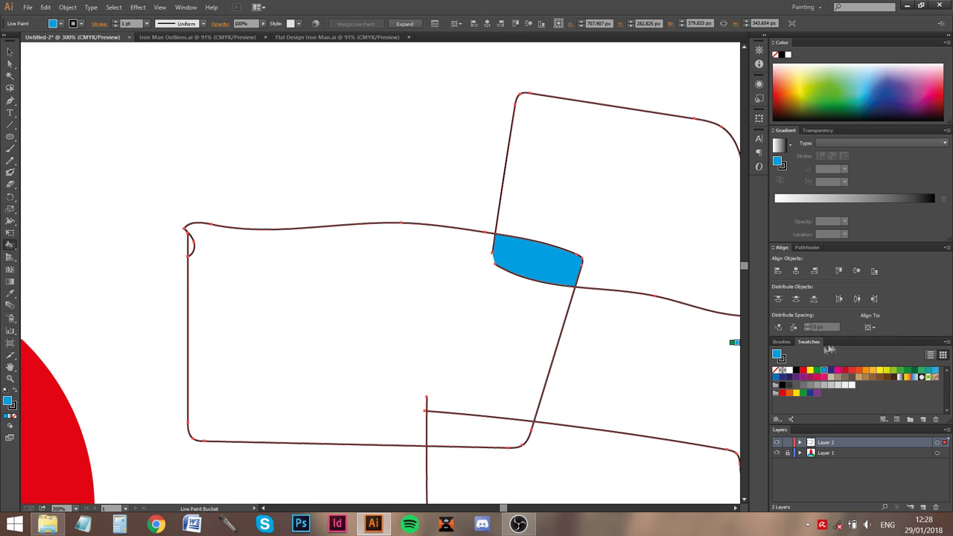
left_click(495, 430)
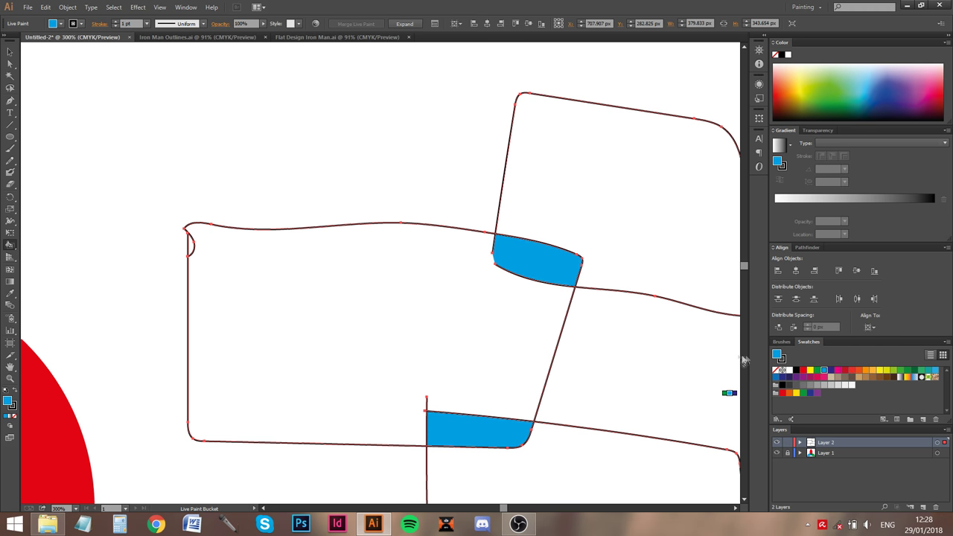
Step: Fill the left, upper-right and lower-right box regions orange
left_click(872, 370)
left_click(402, 336)
left_click(583, 225)
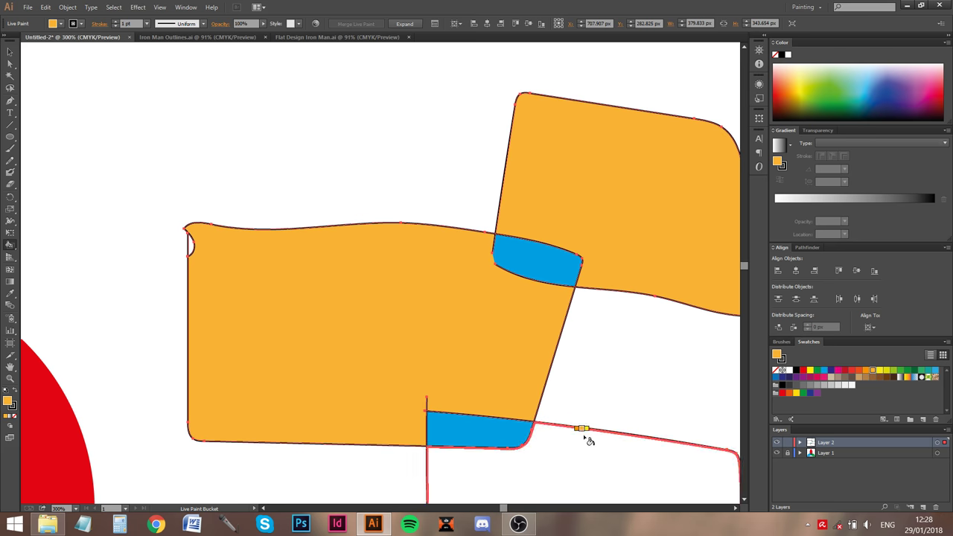
left_click(585, 436)
Step: Clear the selection, reframe both demos, and switch to the Iron Man Outlines document
left_click(10, 51)
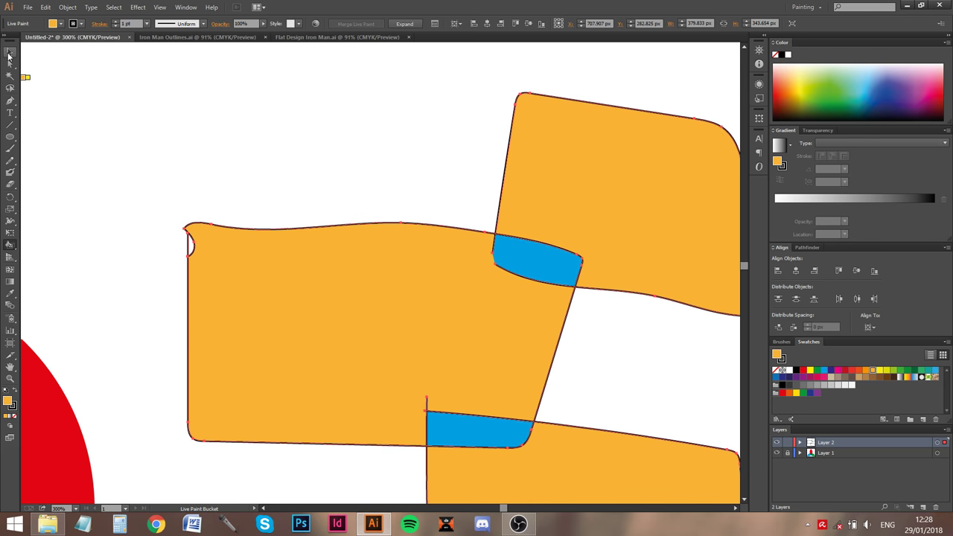
left_click(216, 216)
scroll(221, 215, "down", 2)
left_click_drag(485, 278, 432, 310)
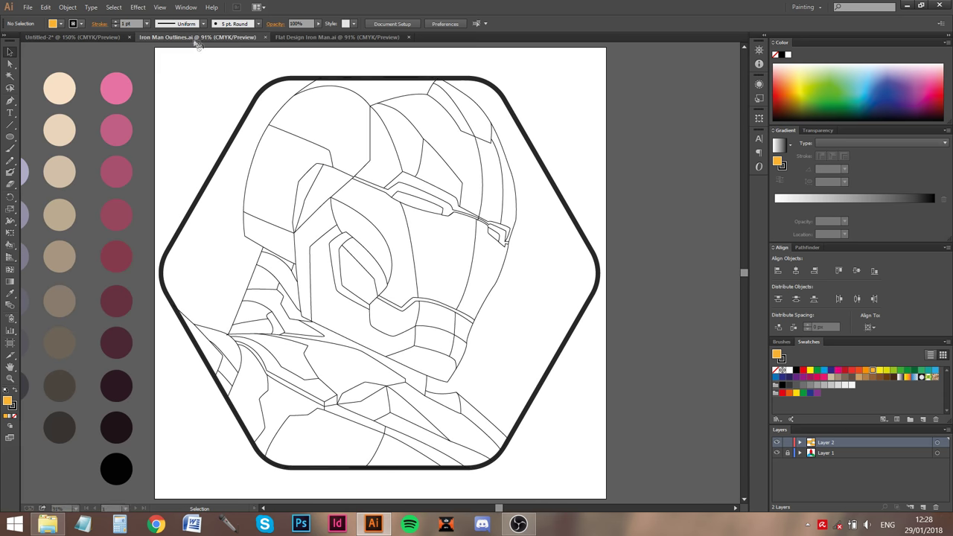
left_click(193, 38)
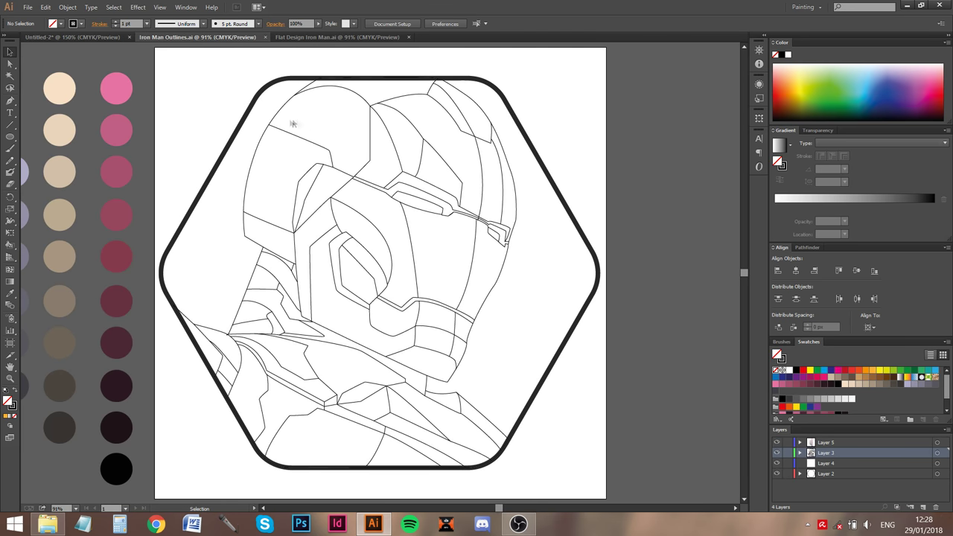
Step: Select all Layer 3 helmet line art and click it with the Live Paint Bucket to group it
left_click(286, 37)
left_click(196, 37)
left_click(947, 456)
key("k")
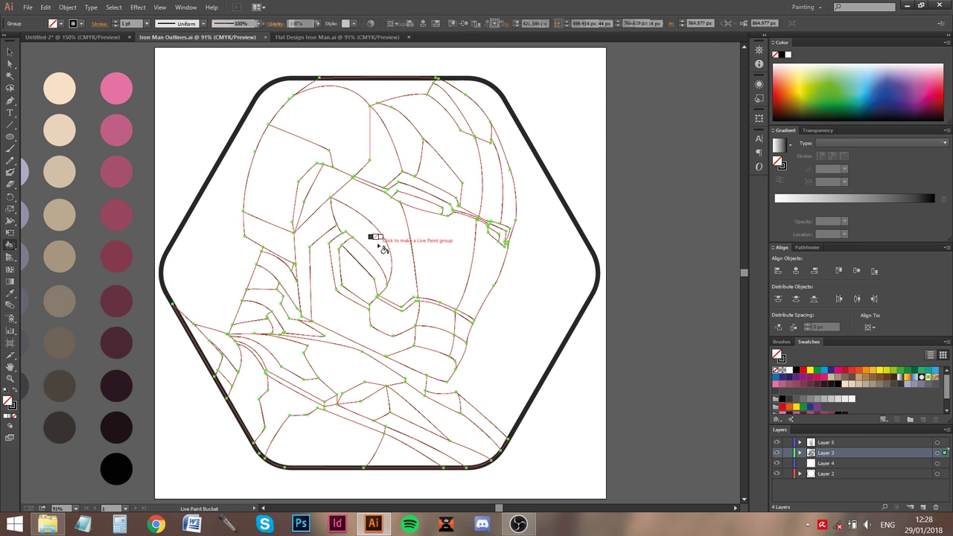
left_click(381, 248)
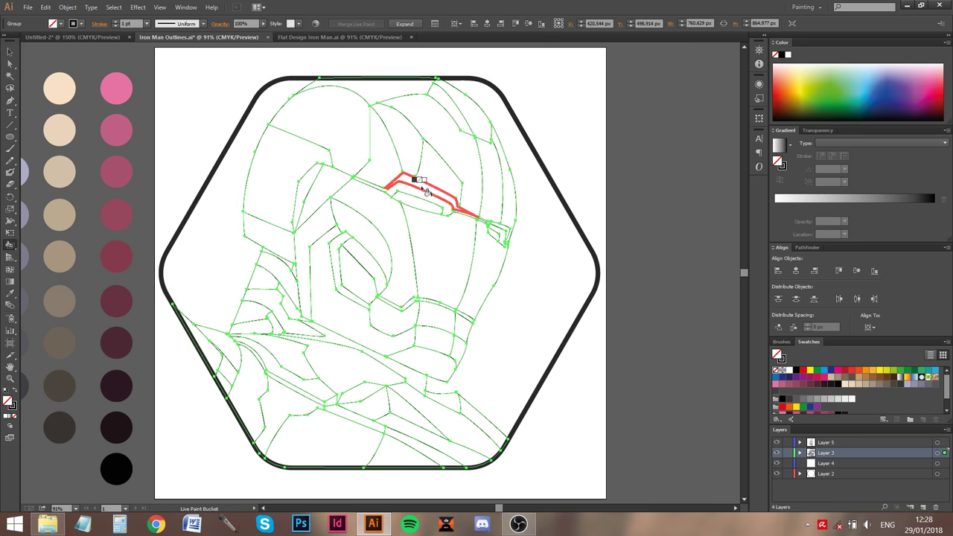
left_click(81, 26)
left_click(887, 394)
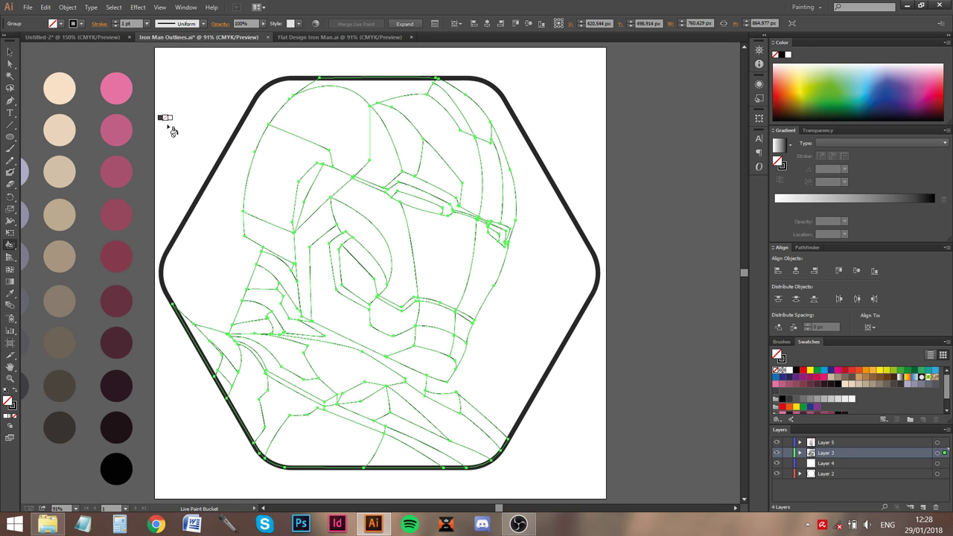
left_click_drag(172, 131, 279, 123)
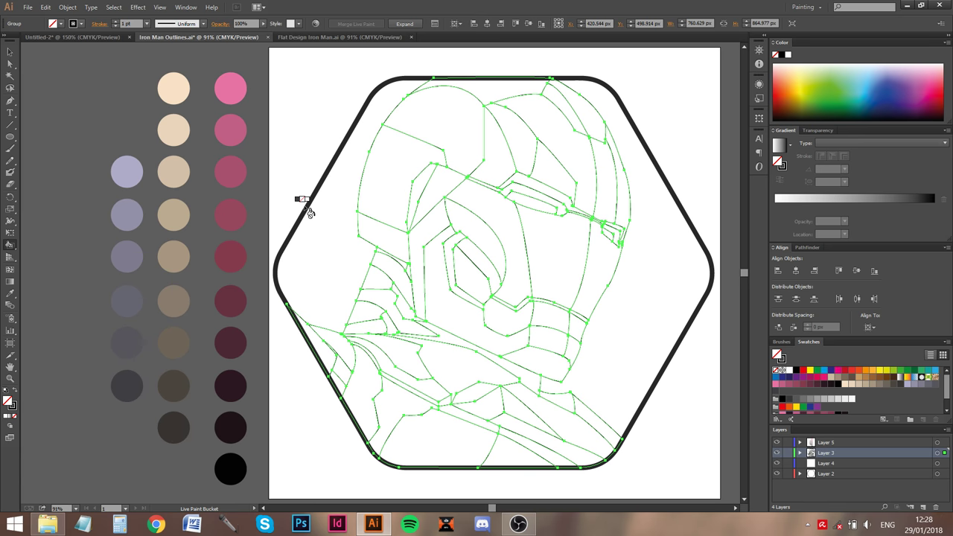
Step: Fill the helmet's narrow right-edge face light tan and the adjacent face tan from the palette
left_click(186, 90, "alt")
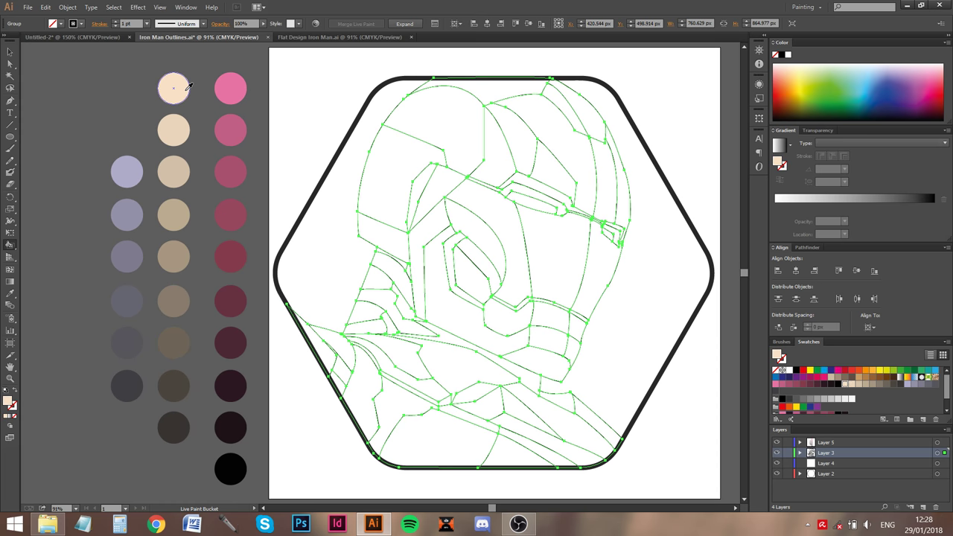
left_click(629, 206)
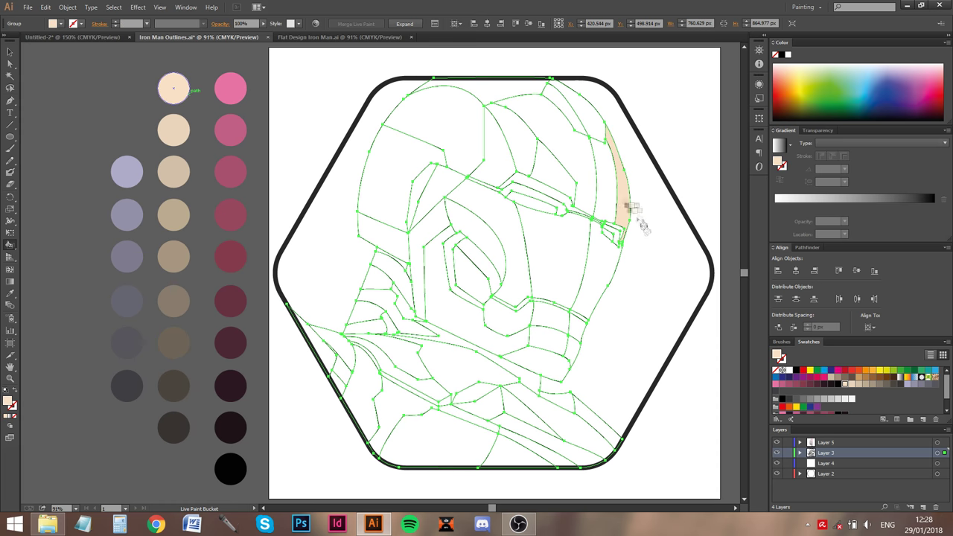
left_click(174, 130, "alt")
left_click(603, 160)
left_click(173, 172, "alt")
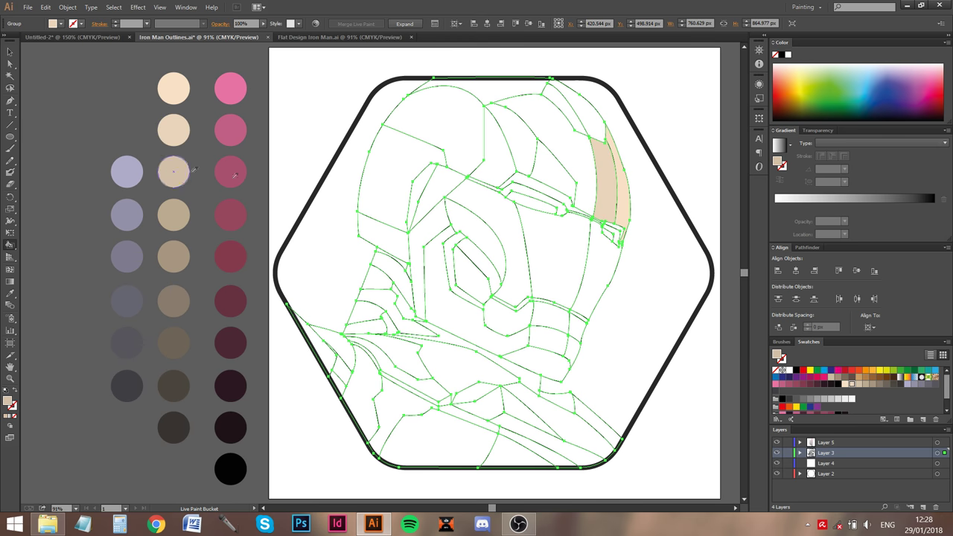
left_click(562, 149)
Step: Fill the next faces darker tan and dark brown, then paint the upper-left faces maroon
left_click(173, 257, "alt")
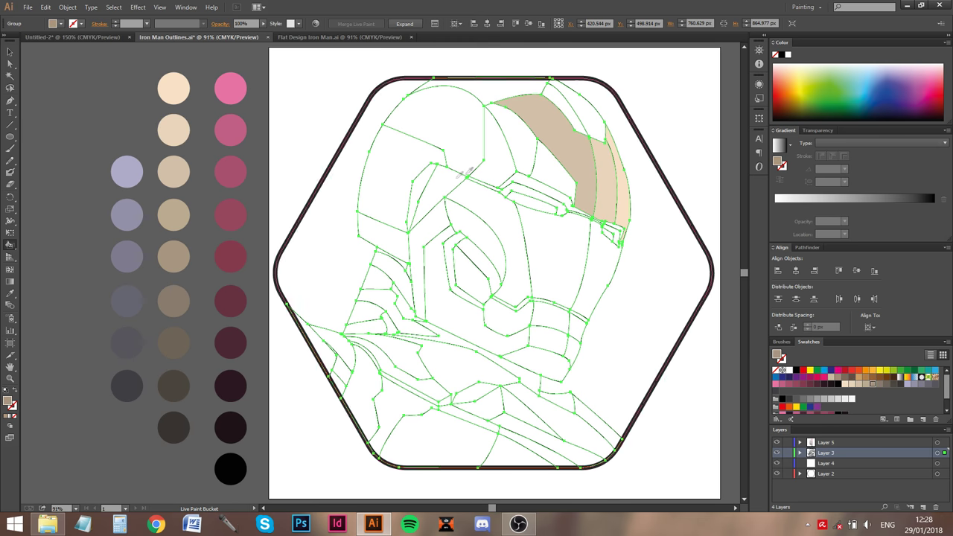
left_click(555, 156)
left_click(185, 338, "alt")
left_click(510, 137)
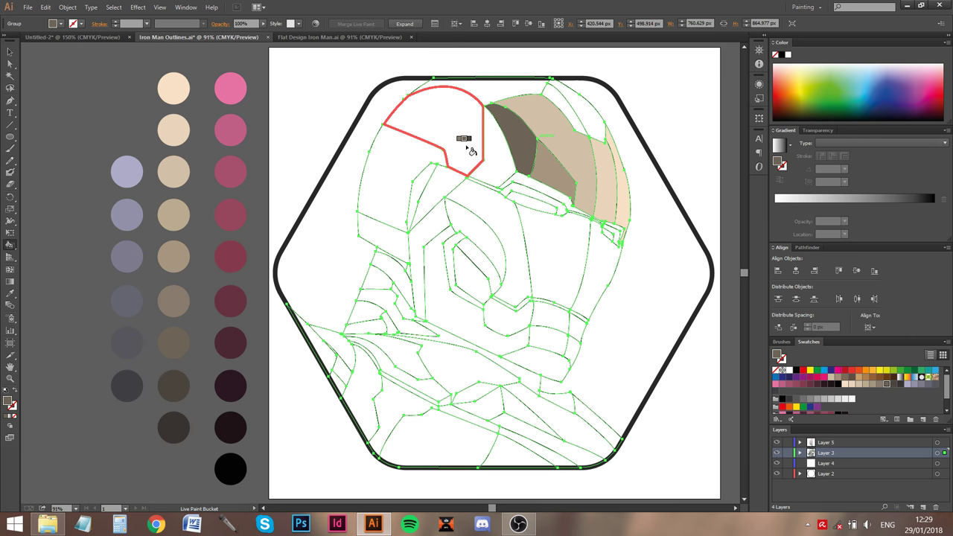
left_click(233, 216, "alt")
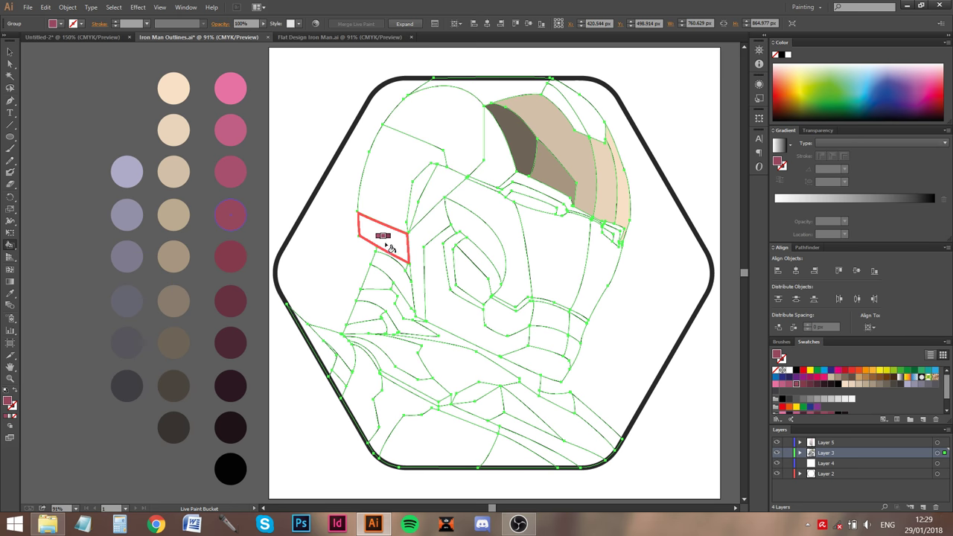
mouse_move(384, 235)
left_mouse_down()
mouse_move(405, 153)
mouse_move(471, 113)
left_mouse_up()
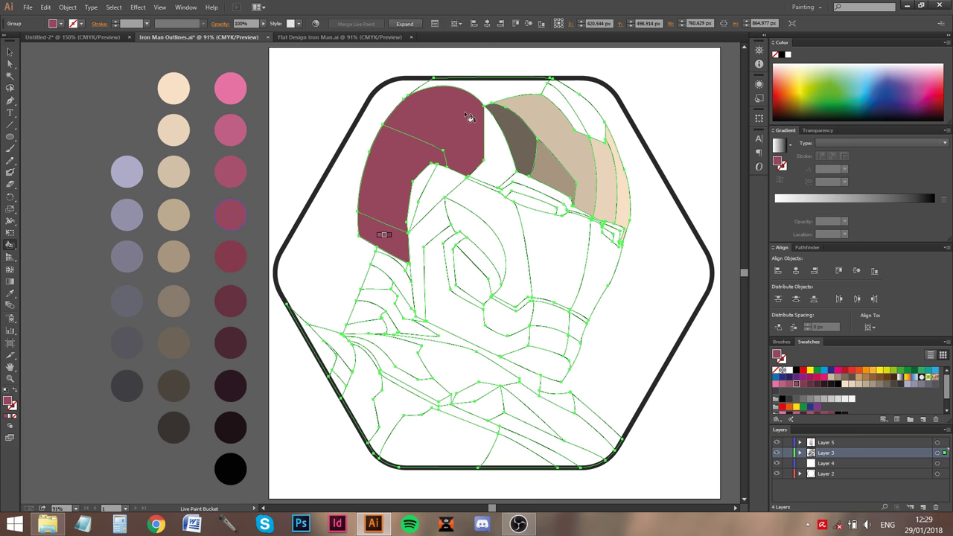